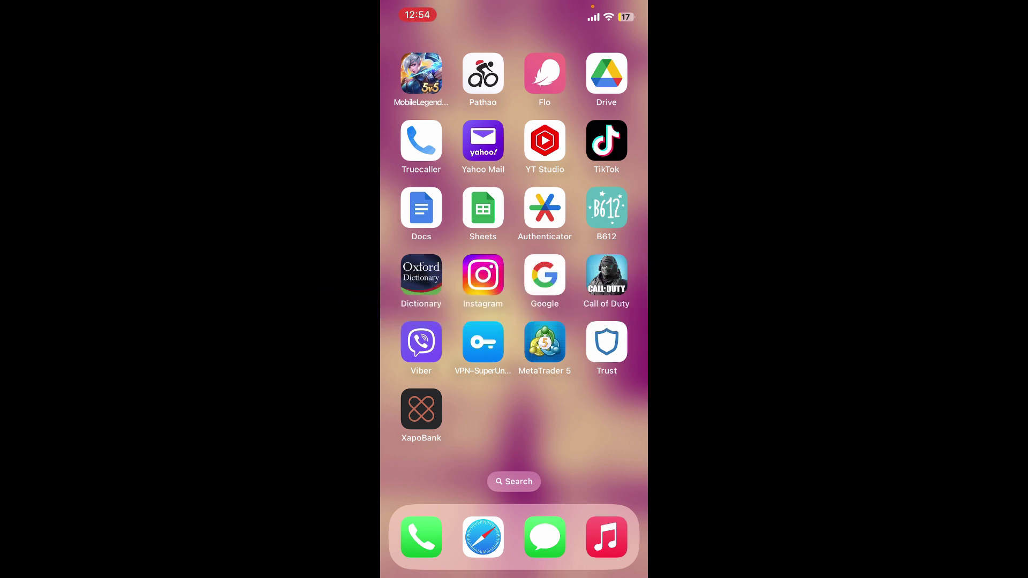
Launch the Xapo Bank app from the iOS home screen
left_click(421, 410)
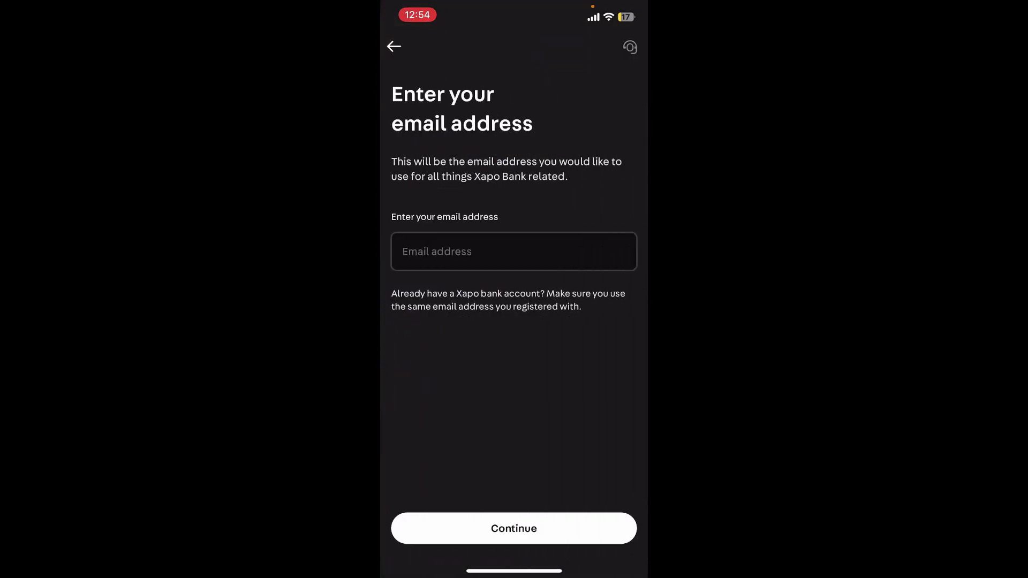
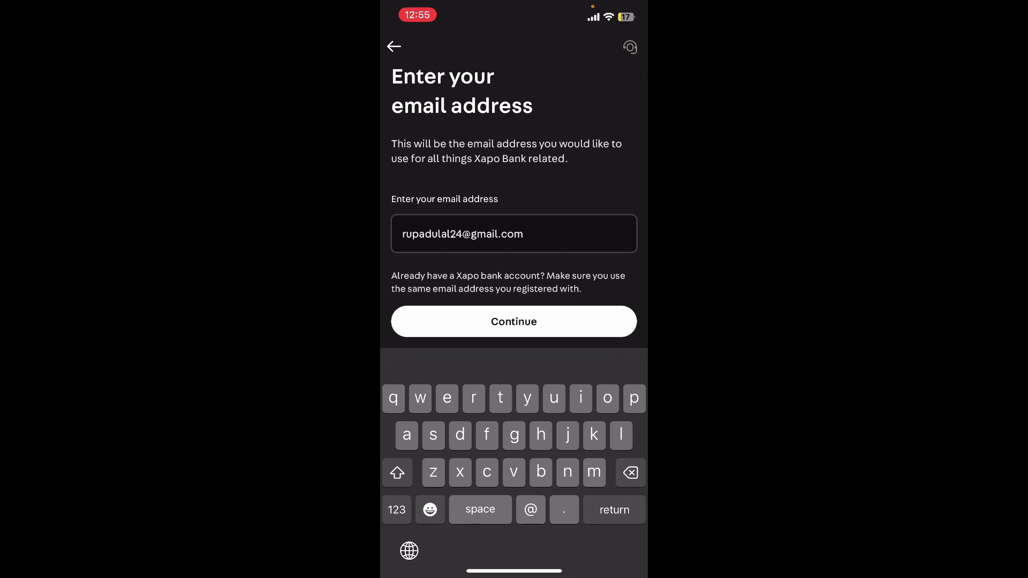
Submit the typed sign-up email address
key("Return")
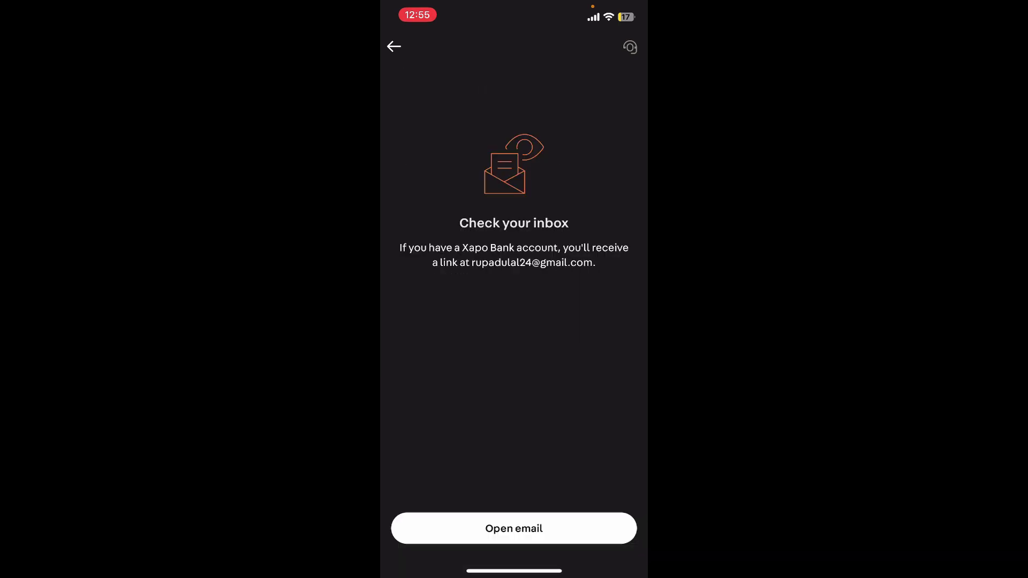
Open the 'Verify your email address' message in Gmail and follow its Verify Email link
left_click(513, 529)
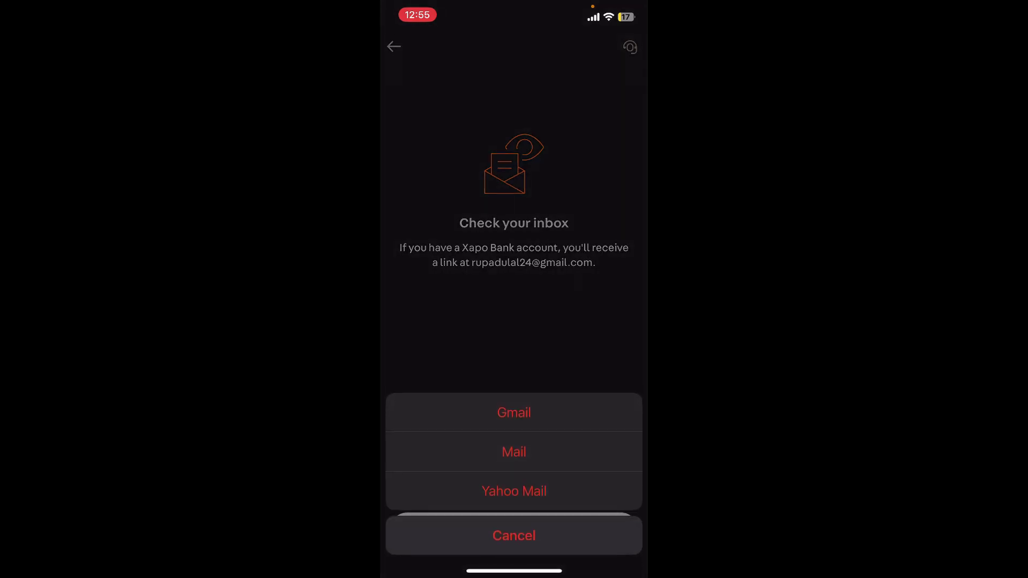
left_click(513, 413)
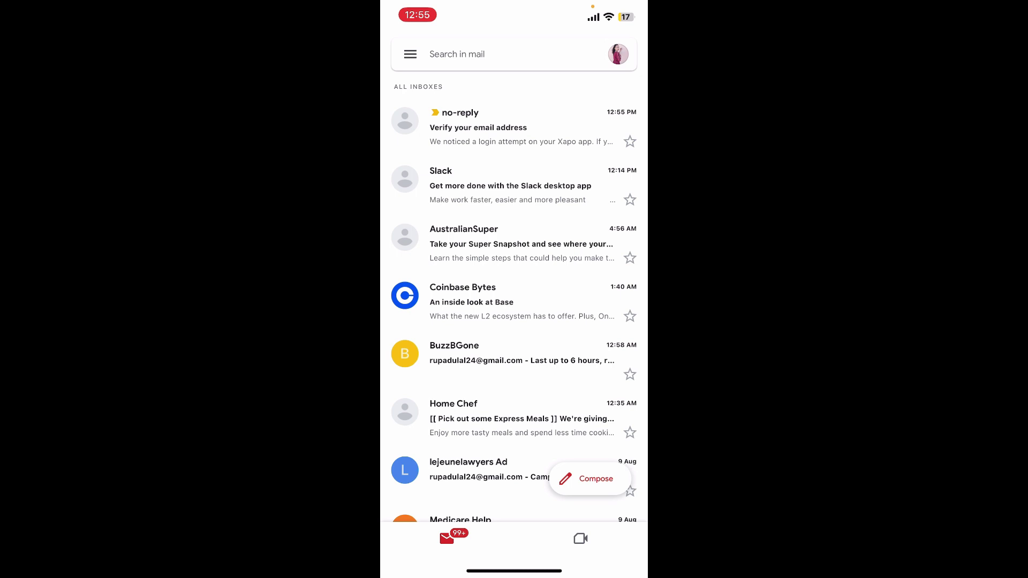
left_click(514, 127)
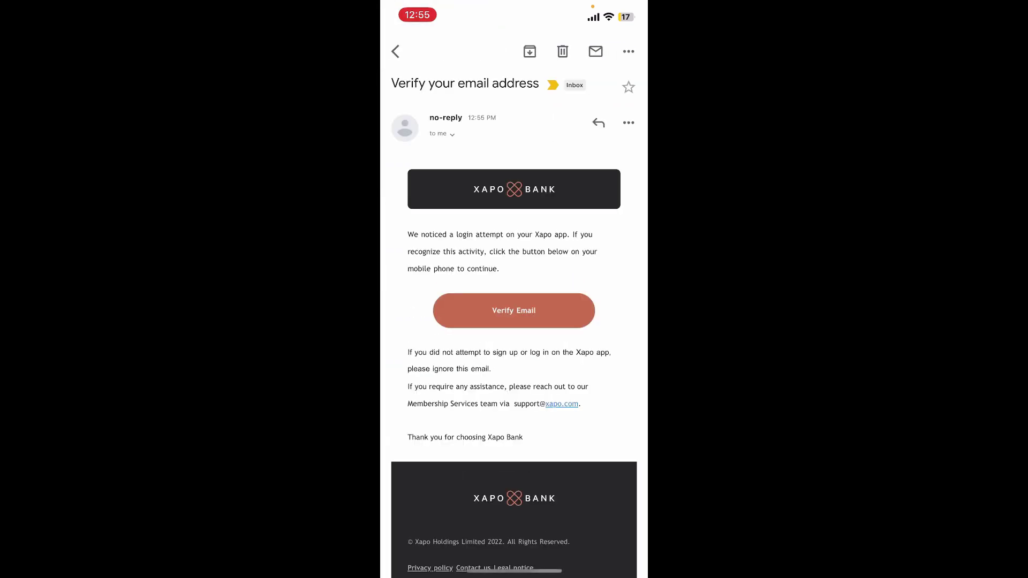
left_click(513, 310)
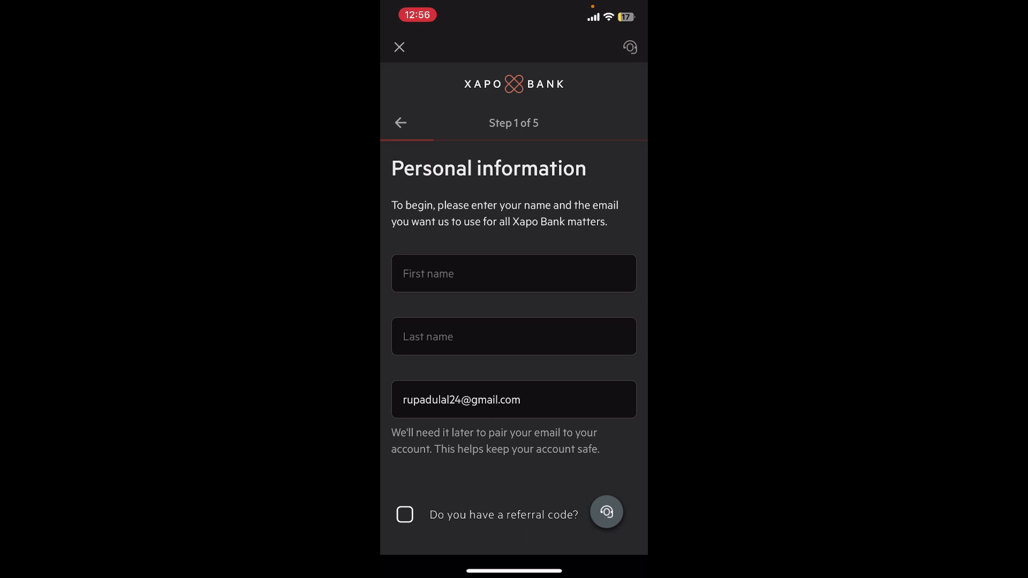
Enter the first and last names and tick 'Do you have a referral code?'
left_click(514, 273)
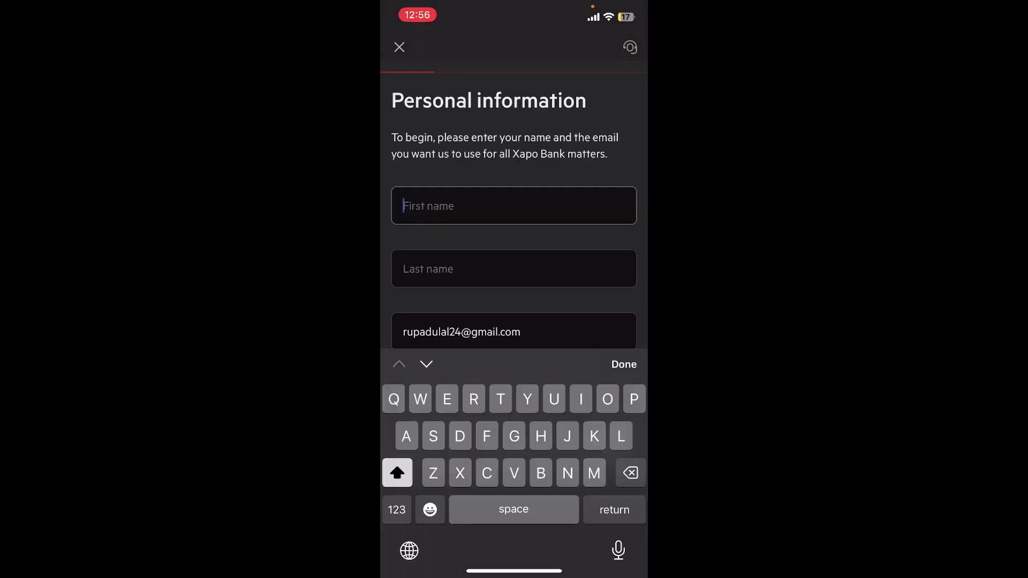
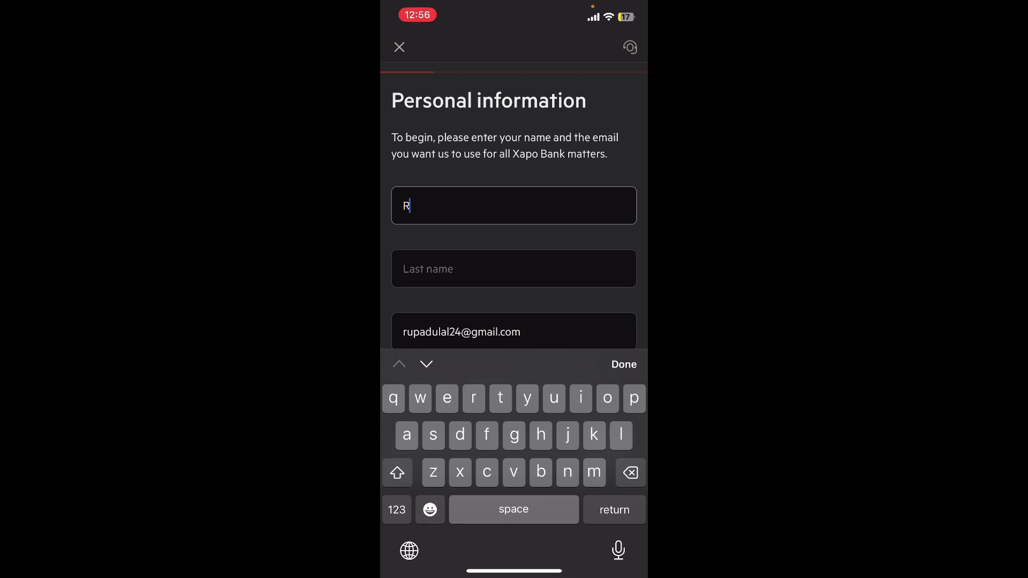
key("Return")
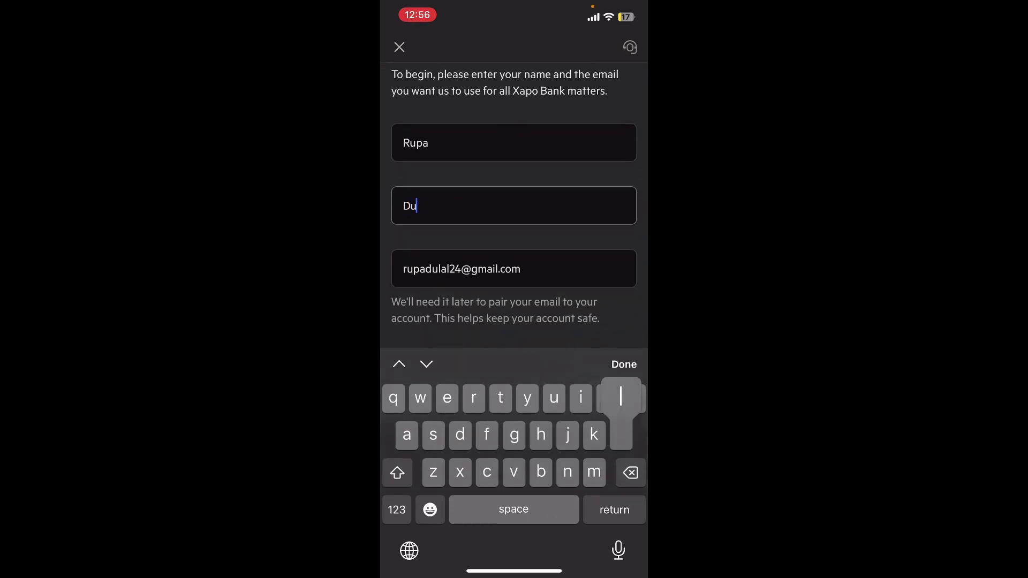
key("Return")
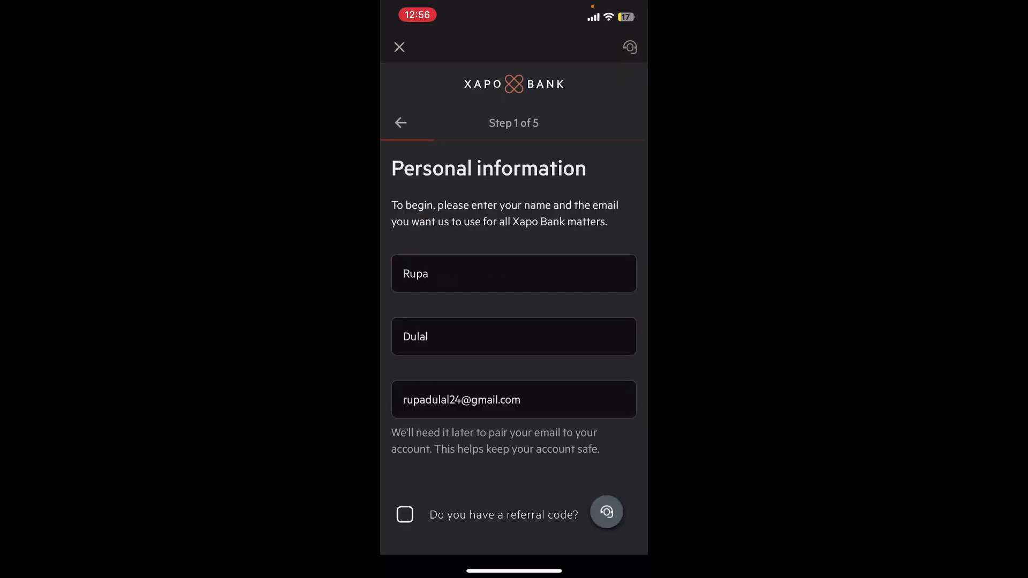
scroll(514, 321, "down", 2)
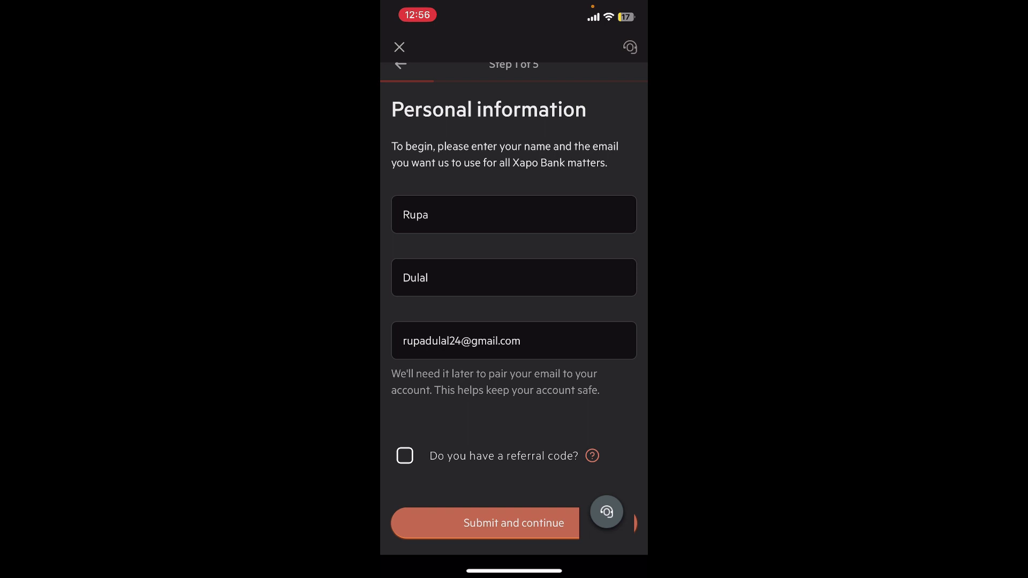
left_click(405, 456)
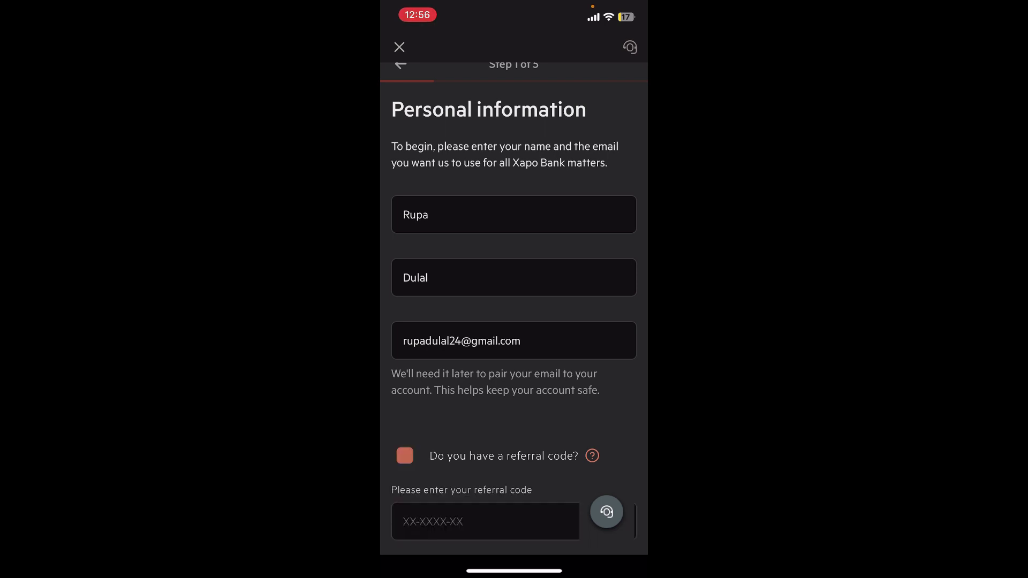
scroll(514, 322, "down", 2)
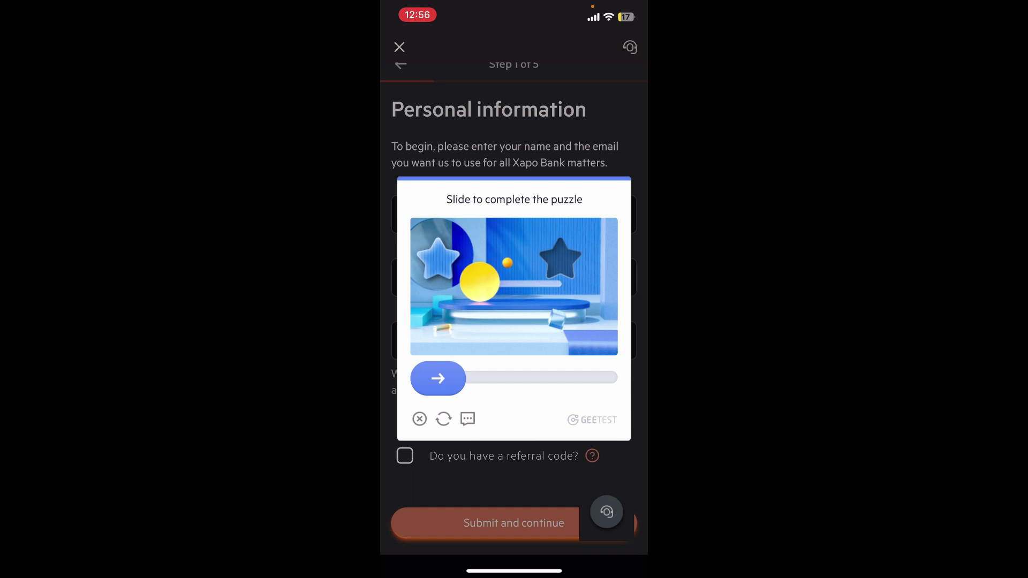
Solve the slider captcha by fitting the star piece into its slot
left_click_drag(438, 379, 560, 379)
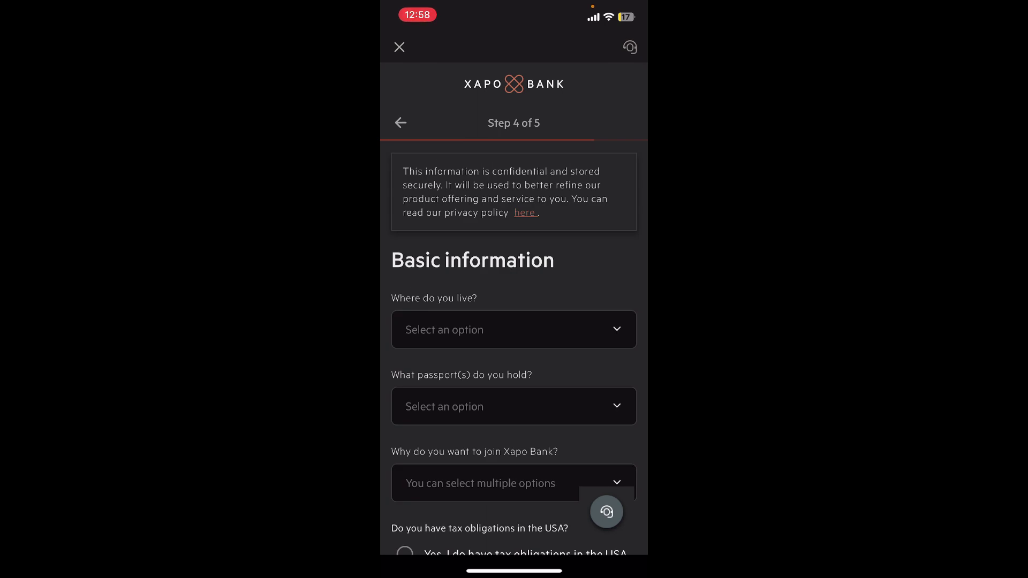
scroll(514, 321, "down", 3)
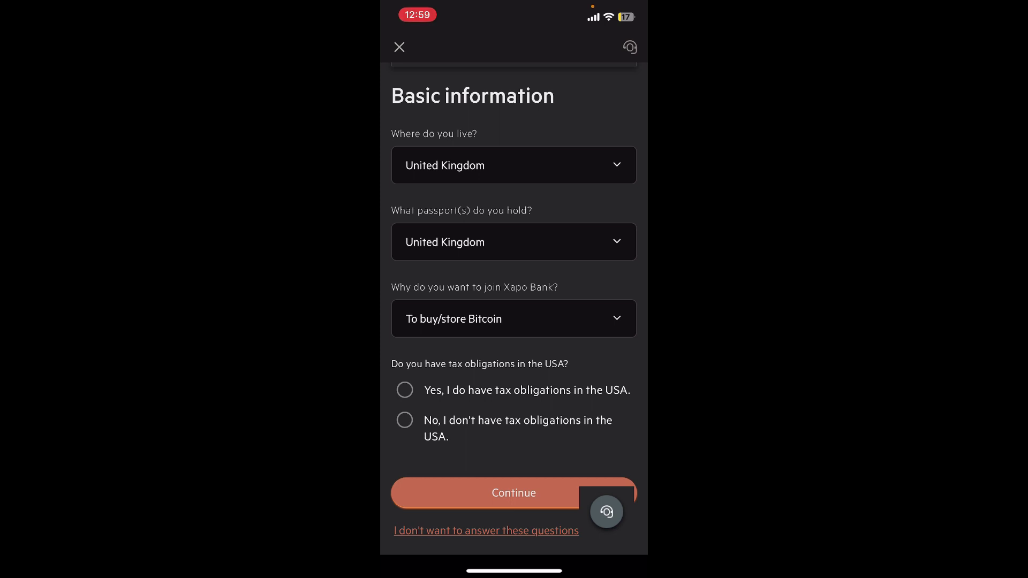
Declare no US tax obligations and continue to the Source of Income step
left_click(404, 420)
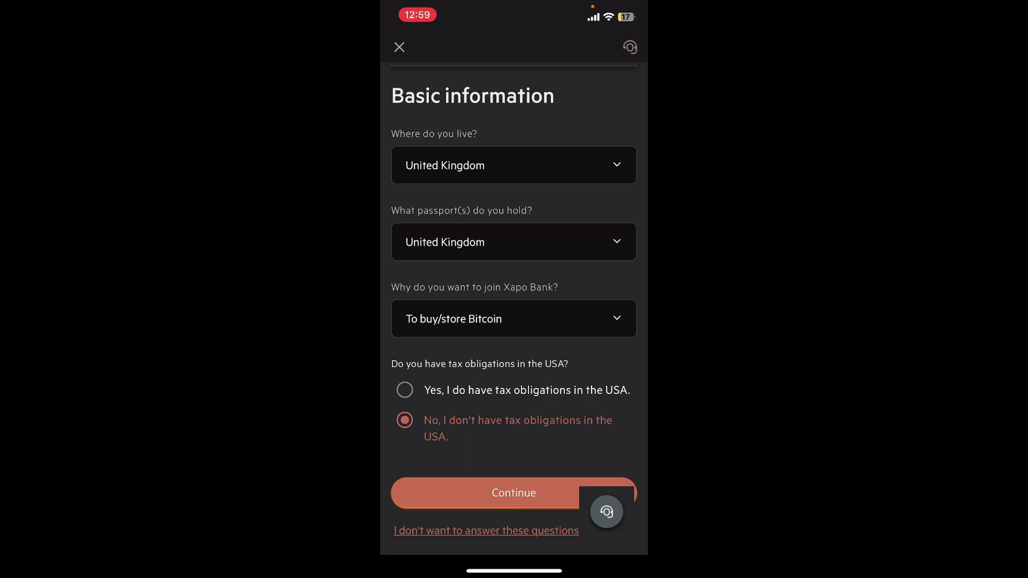
left_click(513, 493)
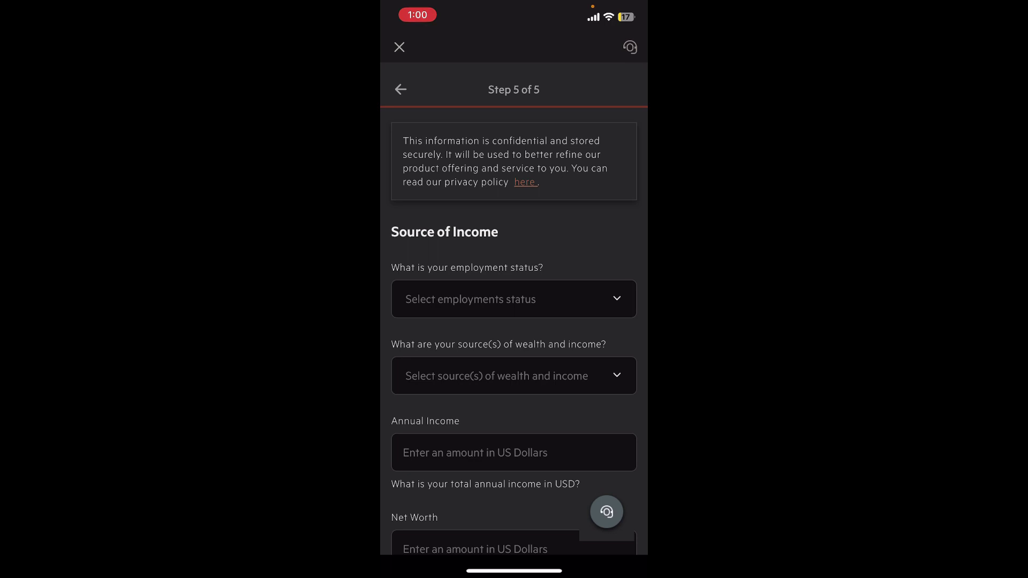
scroll(515, 322, "down", 5)
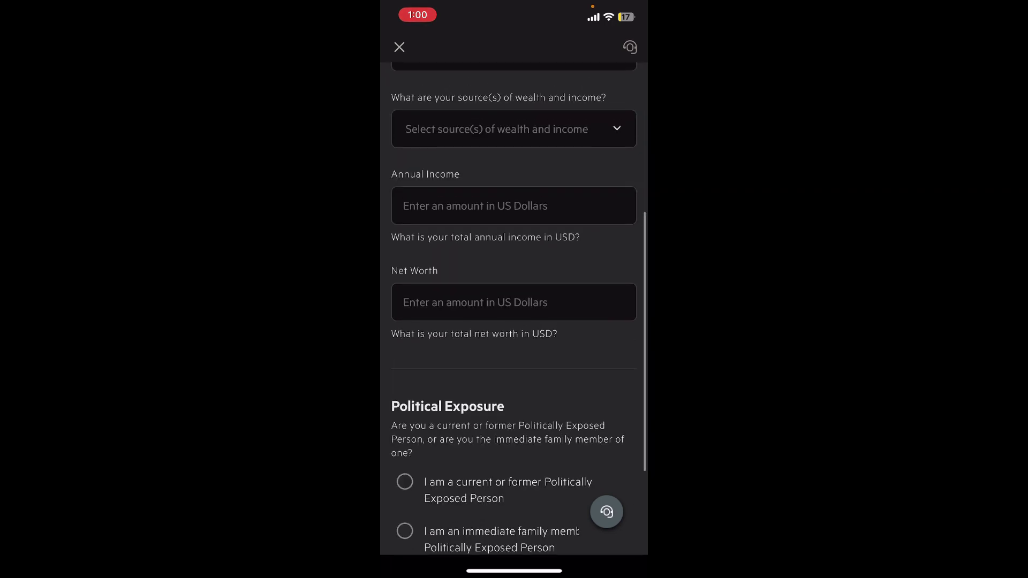
scroll(514, 322, "up", 2)
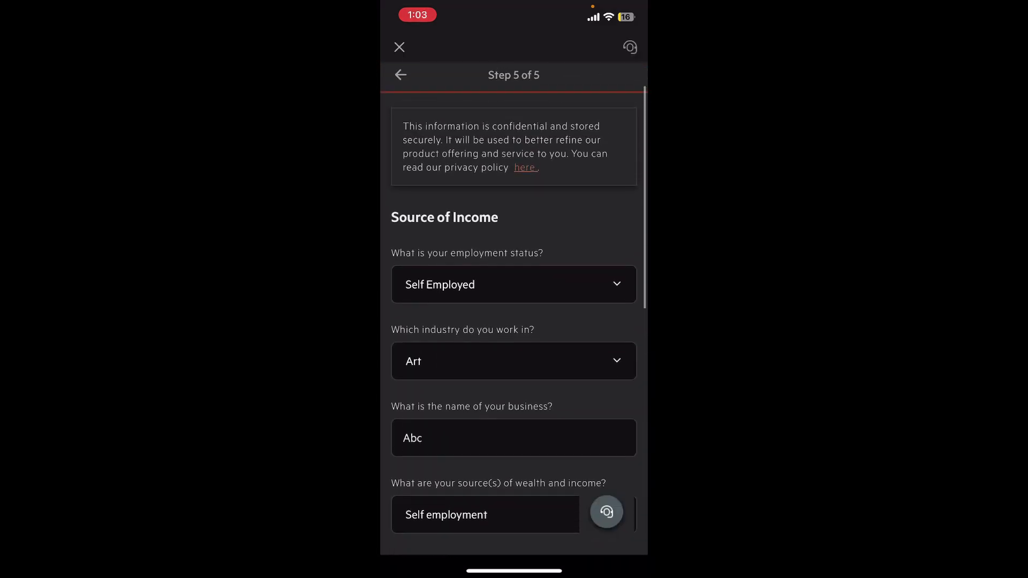
scroll(514, 312, "up", 3)
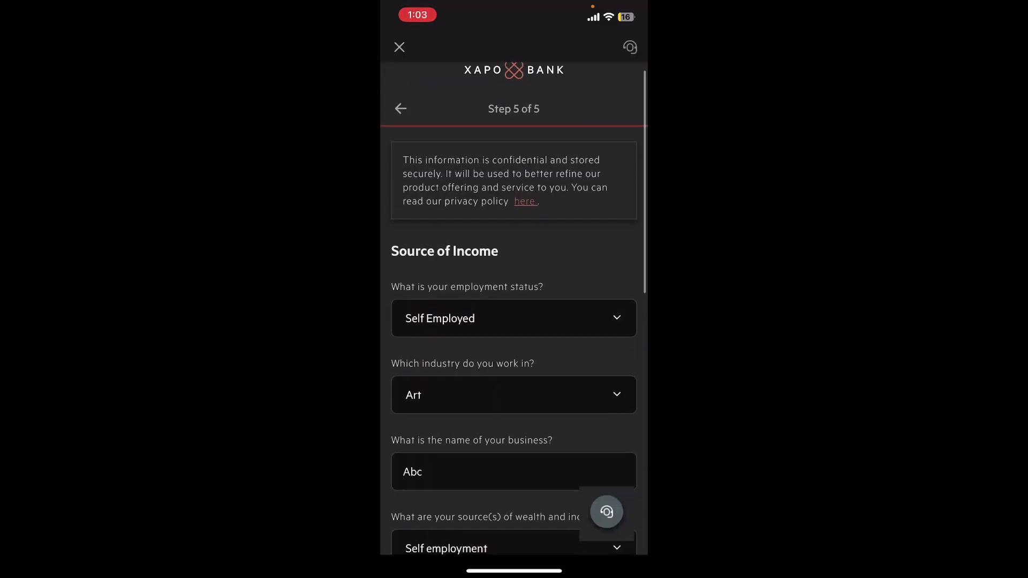
scroll(515, 313, "down", 3)
scroll(514, 312, "down", 5)
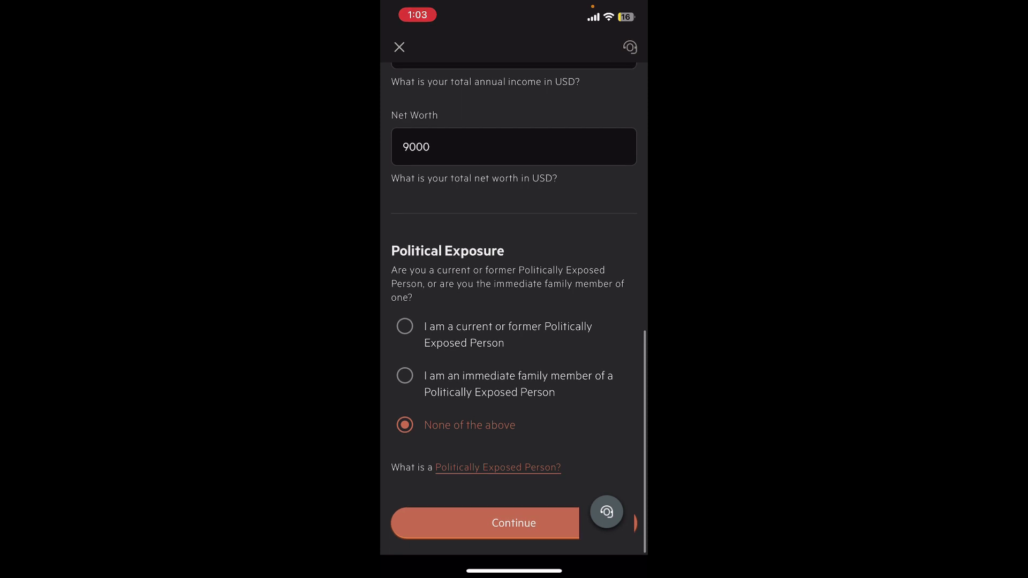
Submit the self-employed Art income details with net worth 9000
left_click(514, 523)
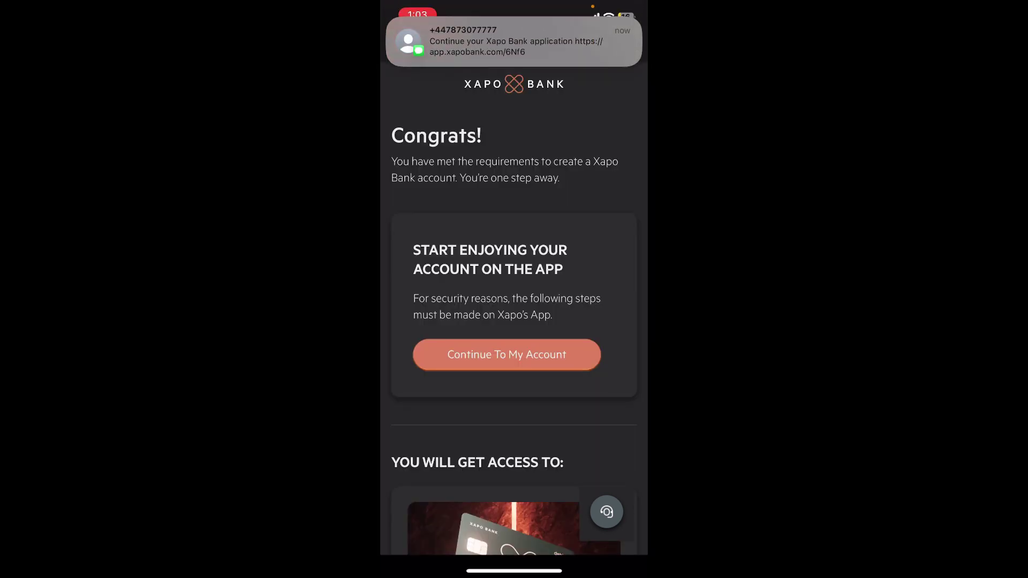
Accept legal information, pass the location prompt, decline notifications, and submit the street address
left_click(507, 355)
left_click(514, 530)
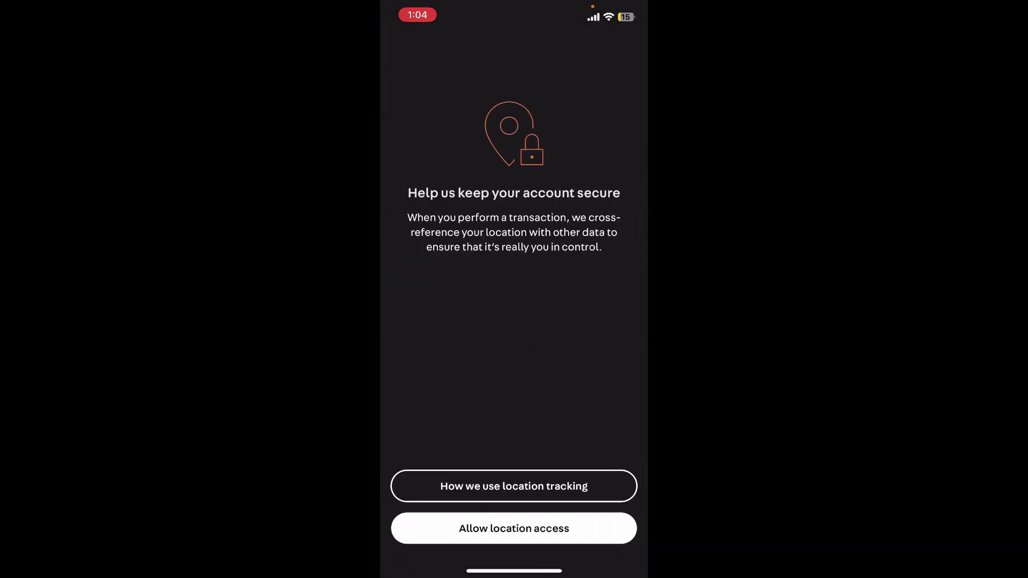
left_click(515, 528)
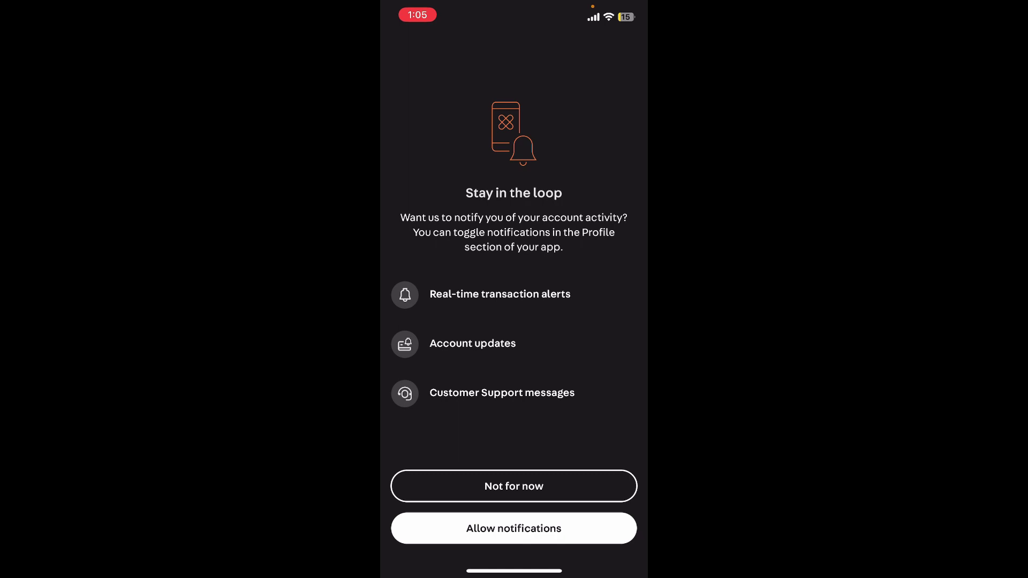
left_click(515, 486)
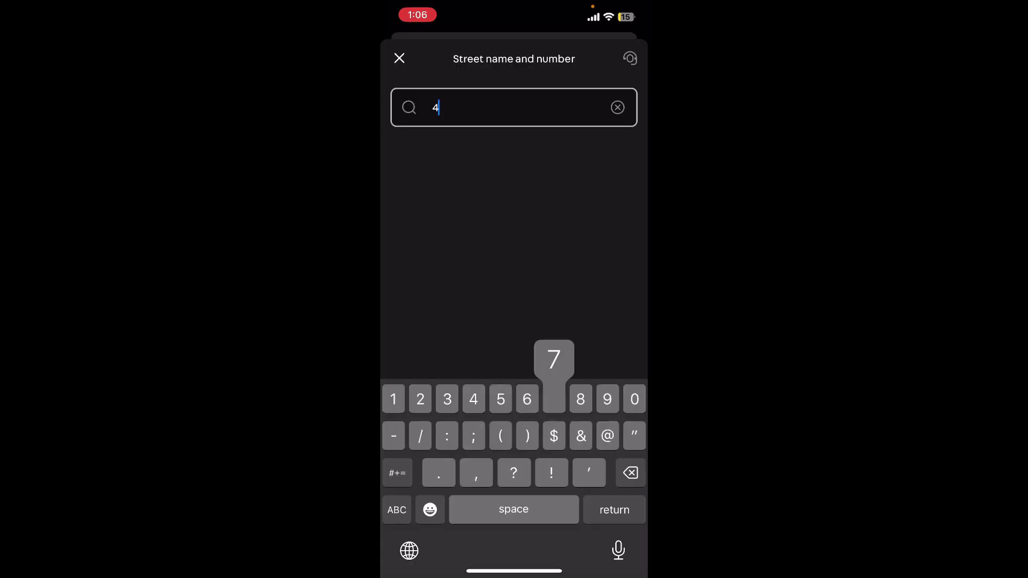
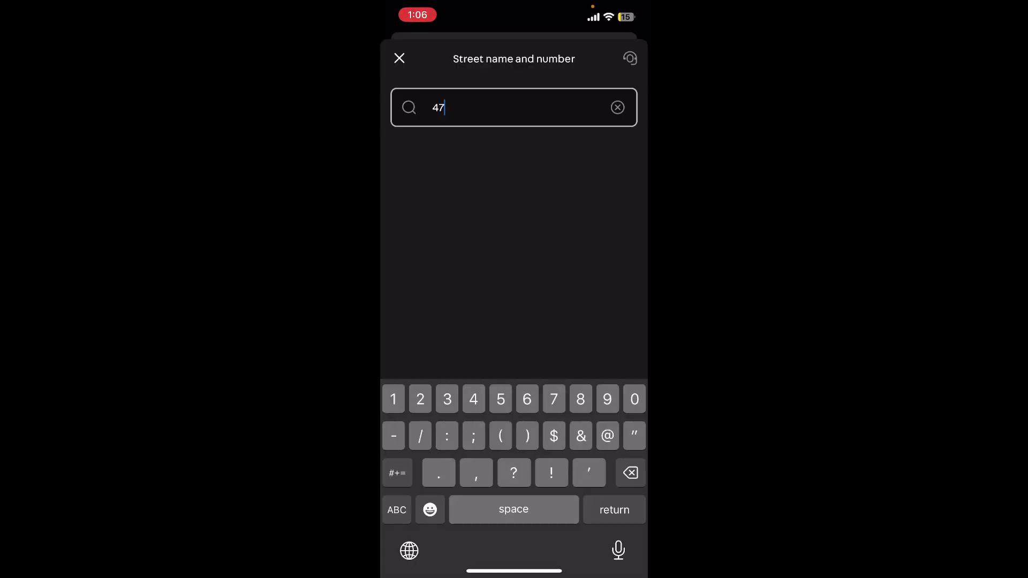
left_click(514, 529)
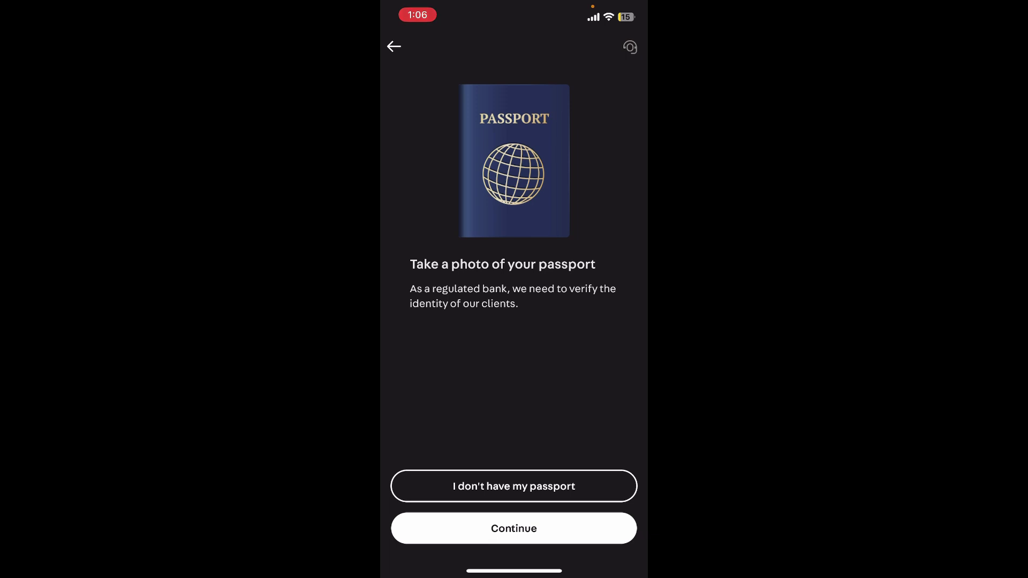
Choose 'I don't have my passport' on the passport photo screen
left_click(515, 487)
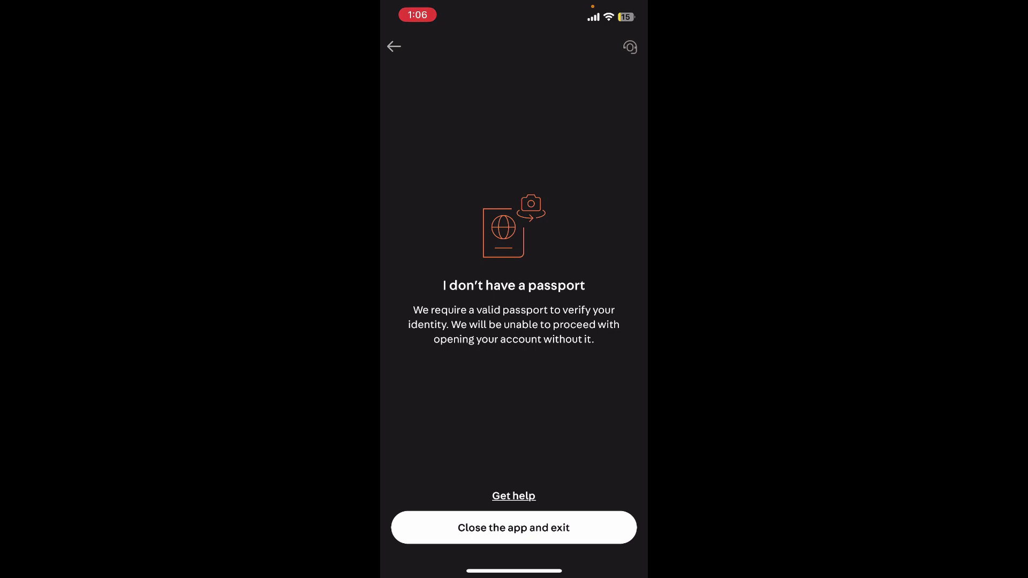
Swipe up from the bottom edge to exit Xapo Bank
left_click_drag(514, 571, 515, 362)
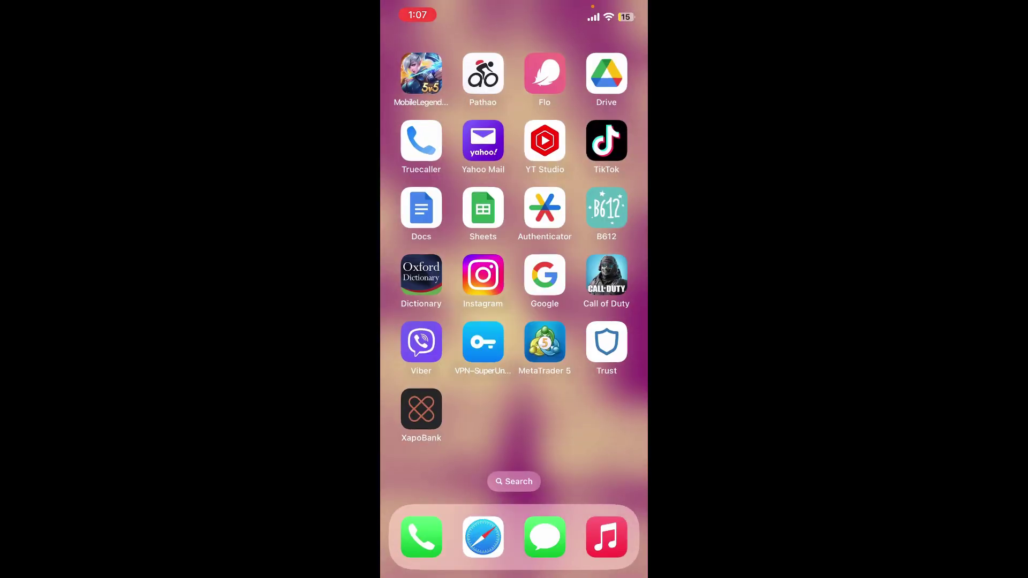